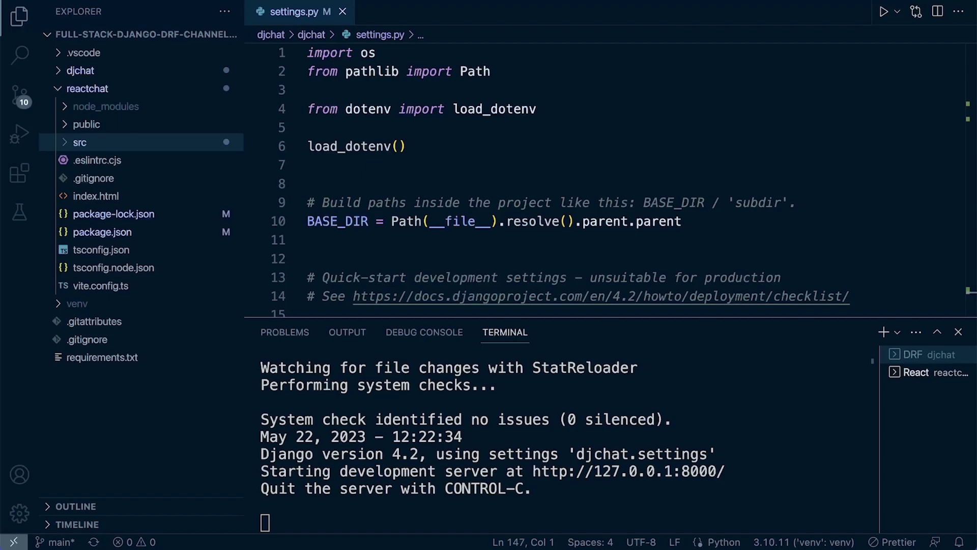
- Create an empty file named config.ts inside the reactchat/src folder
click(79, 142)
right_click(80, 142)
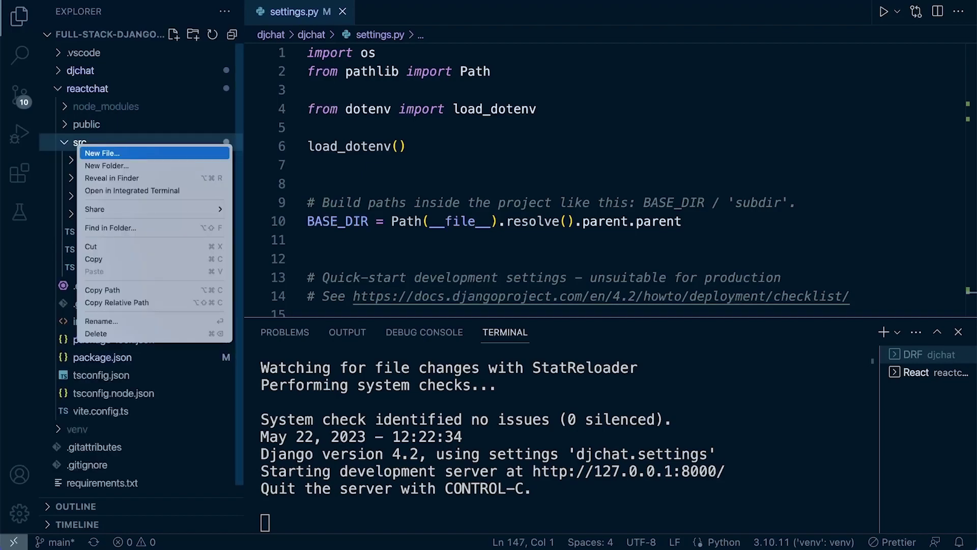
click(114, 152)
text(confi)
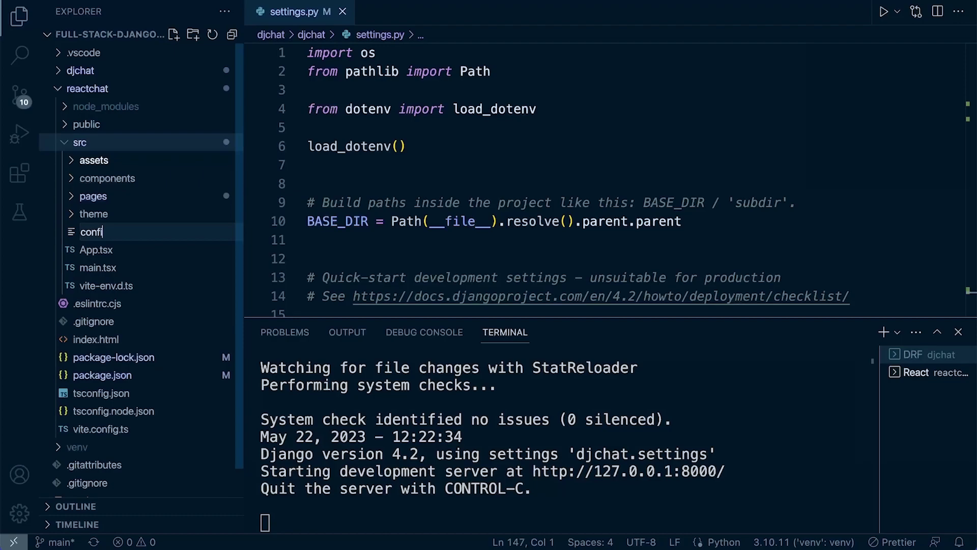
text(g.ts)
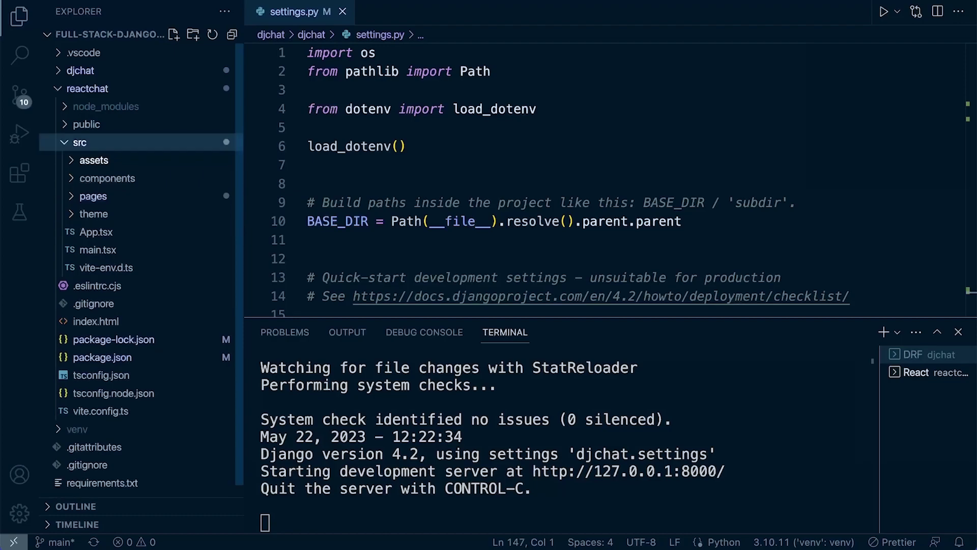
key(Return)
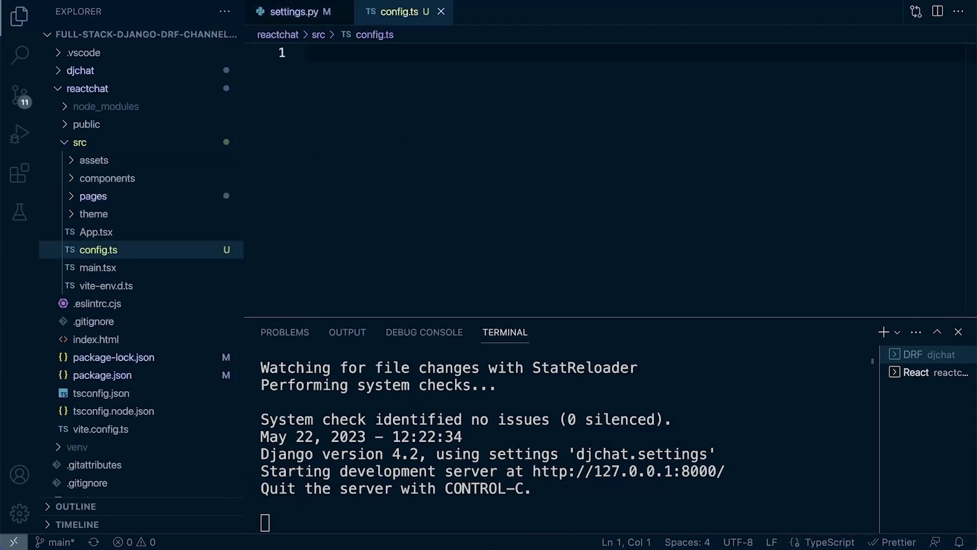
text(export)
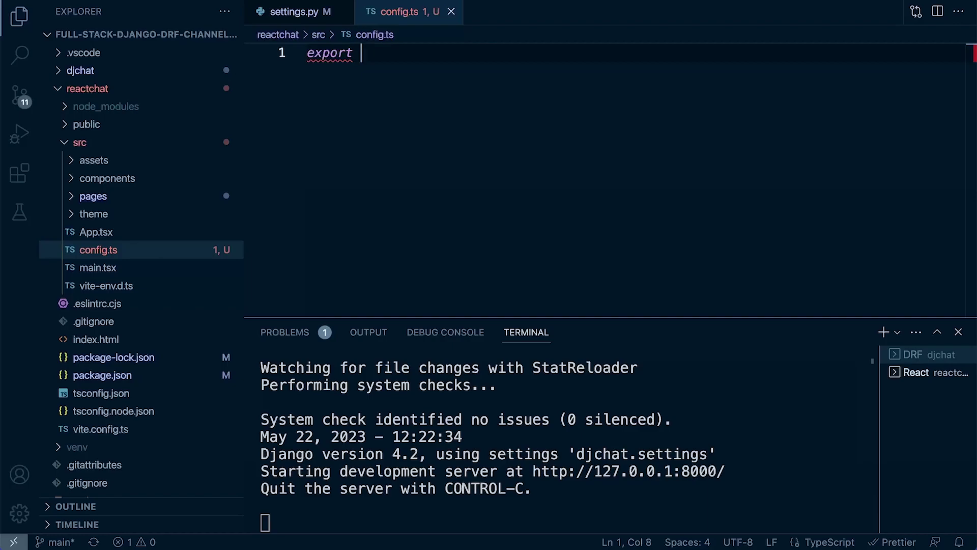
text(const)
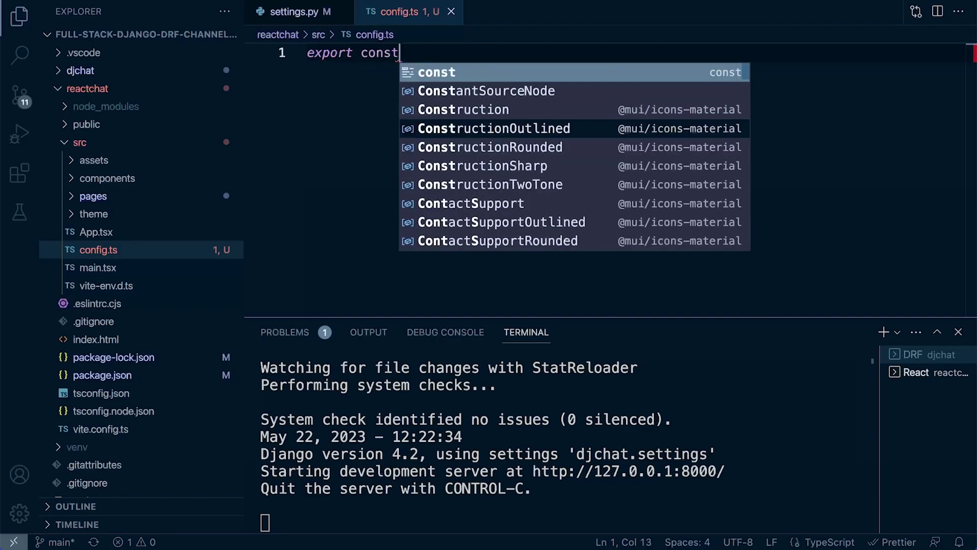
text( BASE)
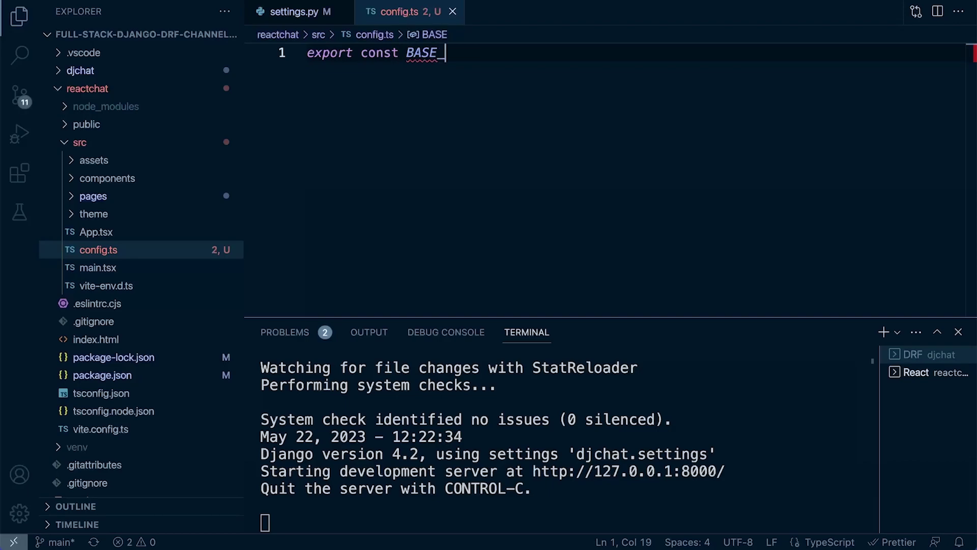
text(_URL = ")
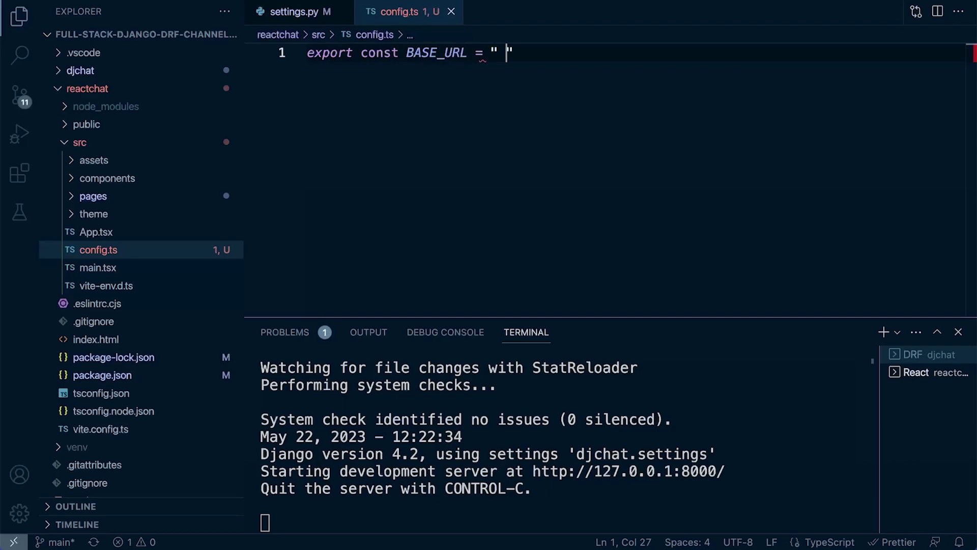
text(http://)
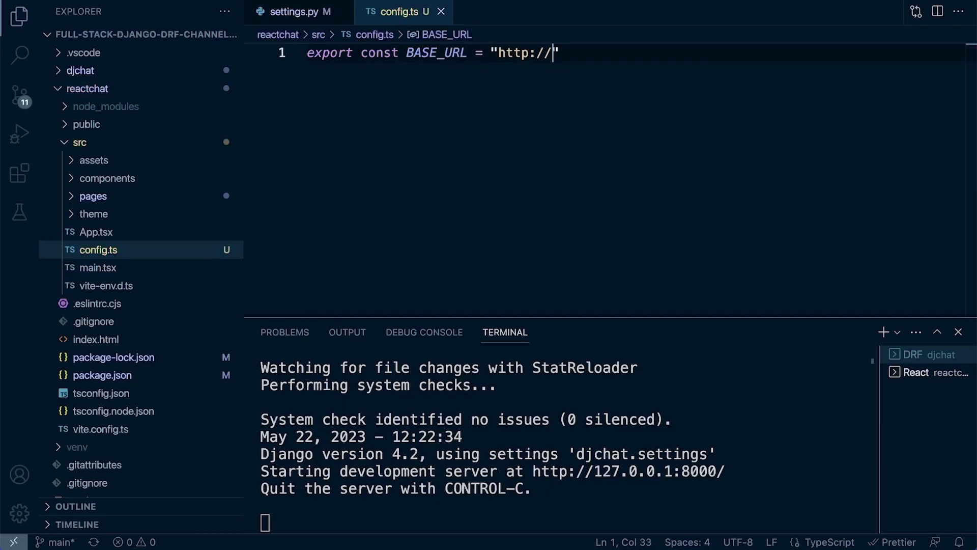
text(12)
text(7.0,0)
key(BackSpace)
key(BackSpace)
text(.0.1)
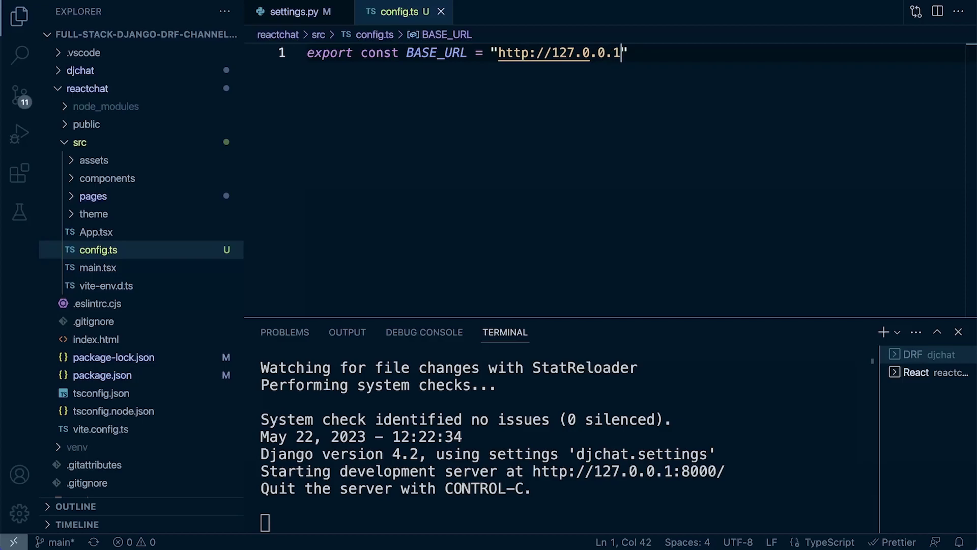
text(:800/)
key(BackSpace)
text(0/ap)
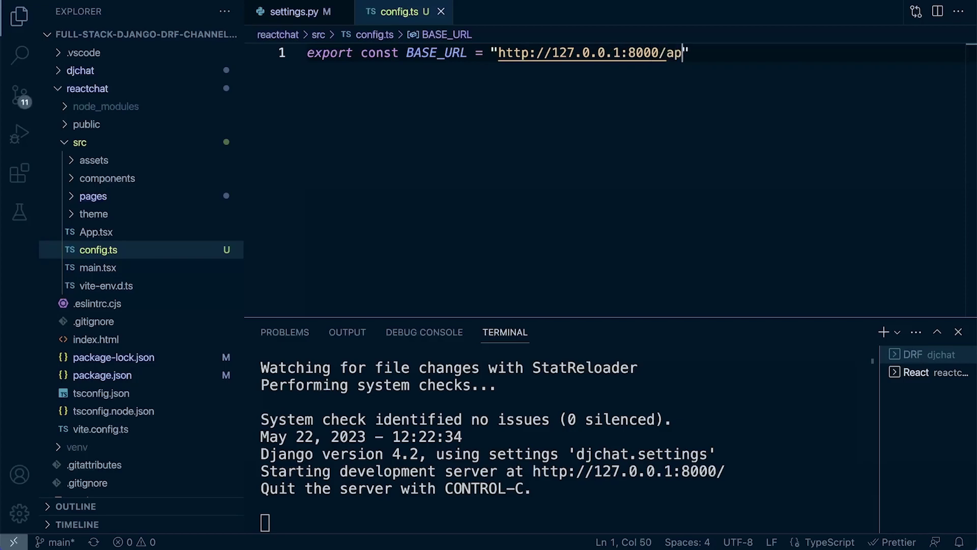
text(i)
key(End)
key(Return)
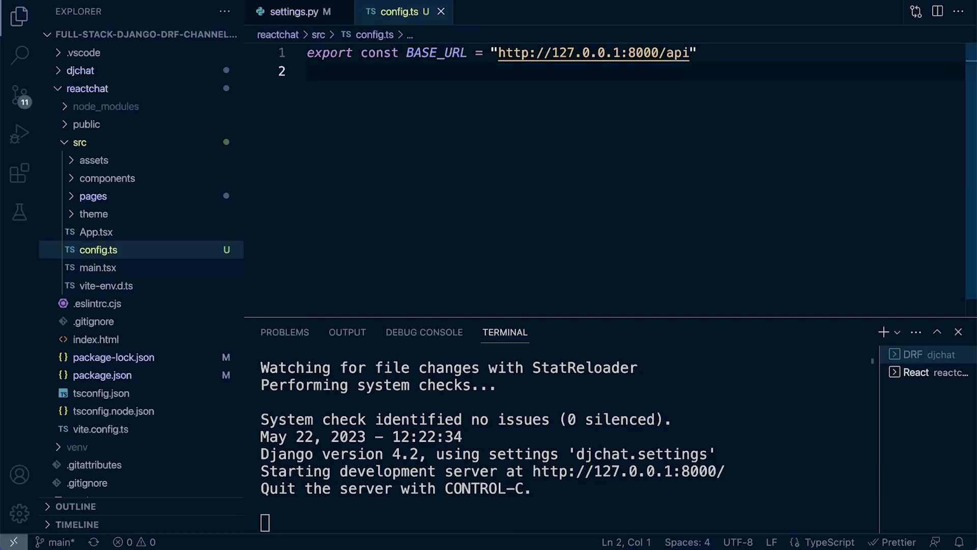
text(export)
key(BackSpace)
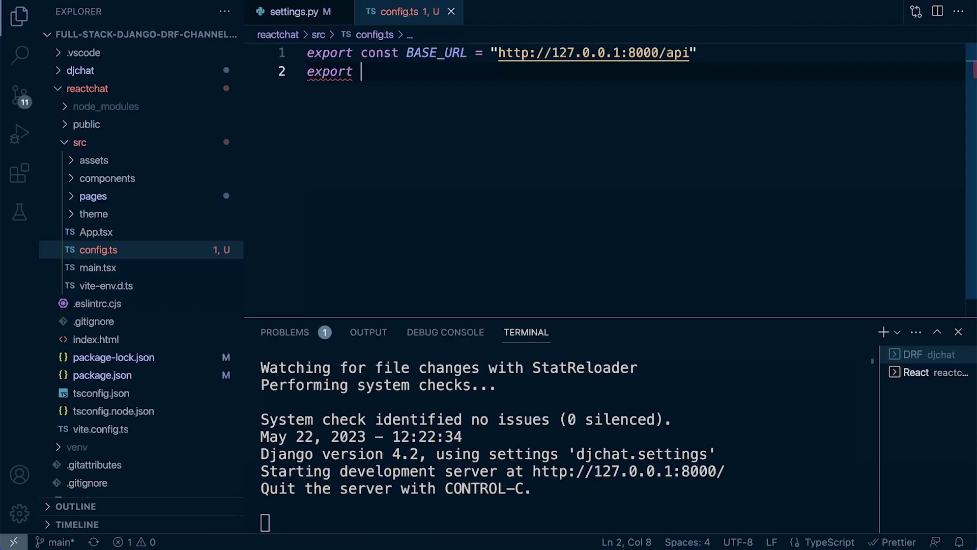
text(const )
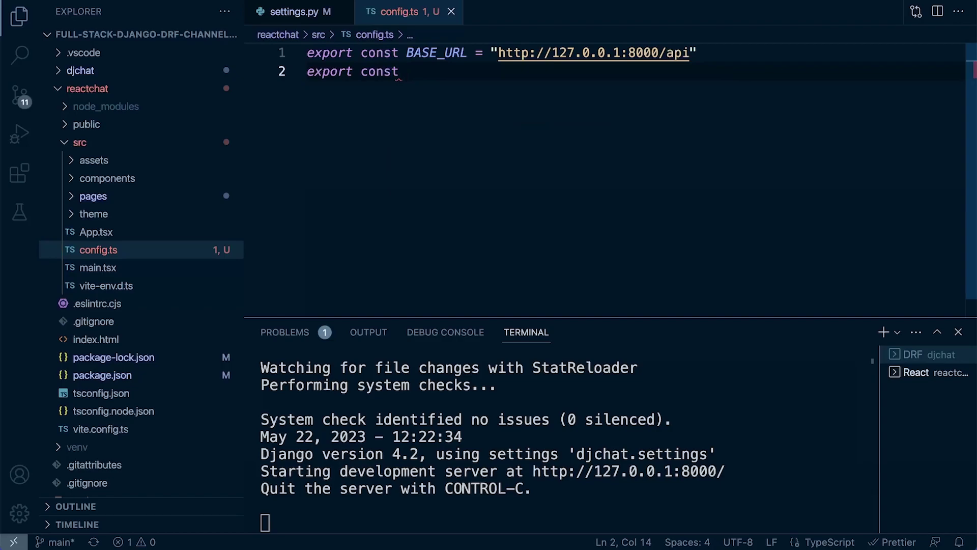
text(MEDIA_U)
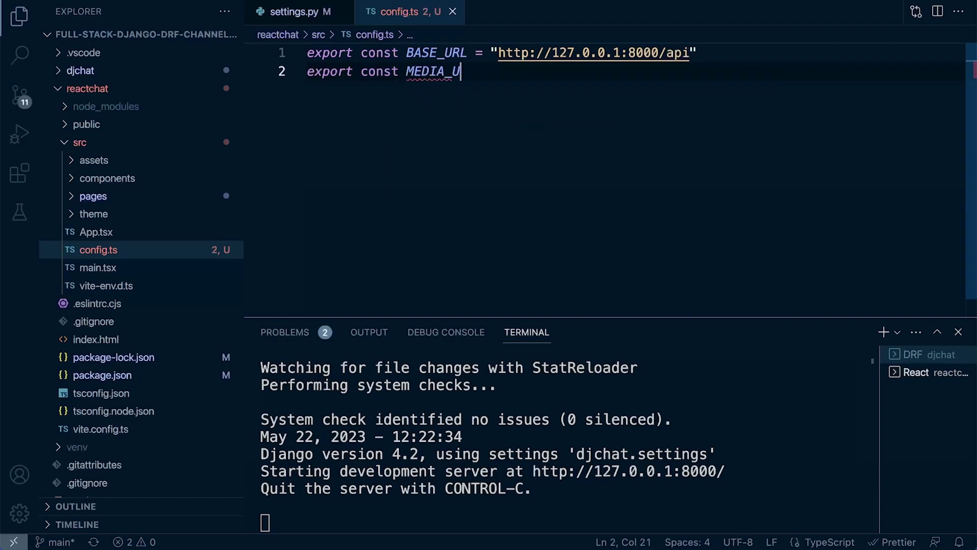
text(RL = ")
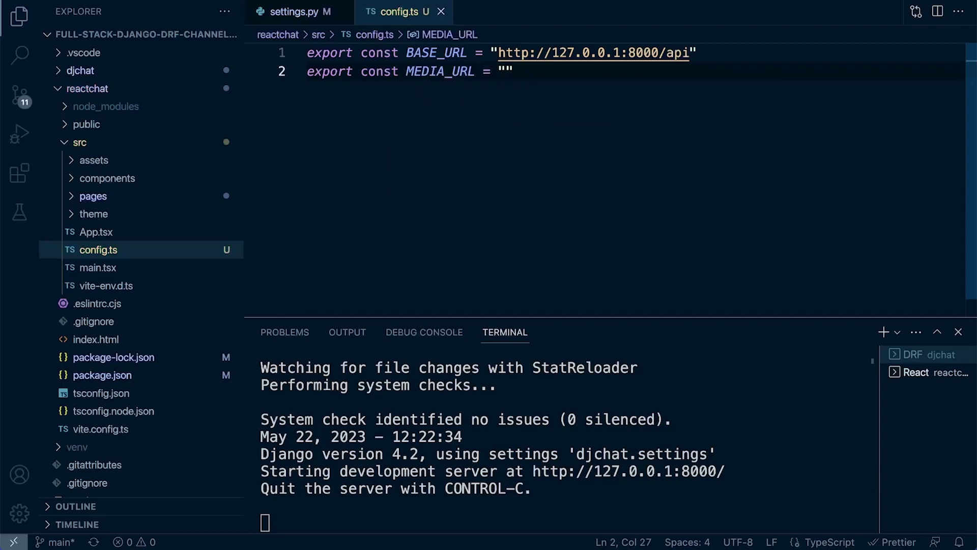
text(http://)
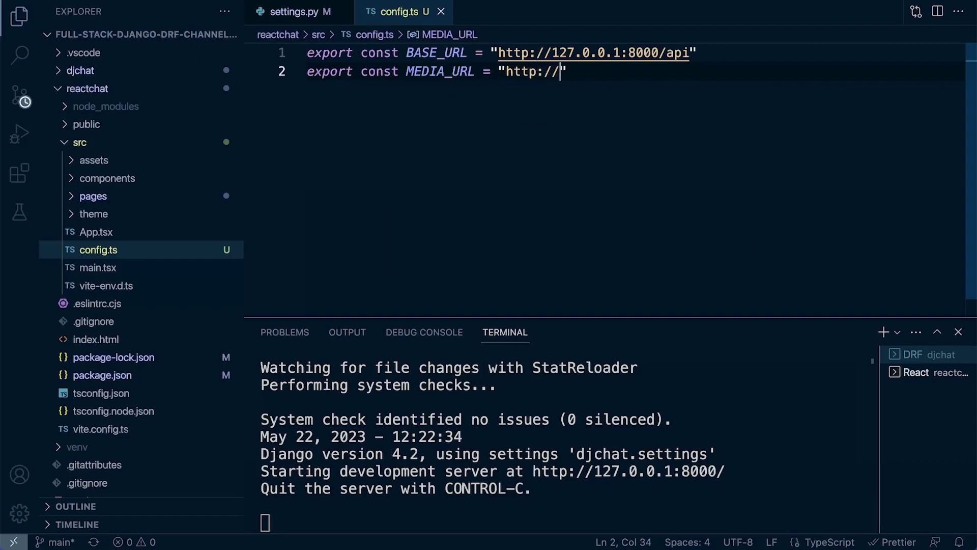
text(127)
text(.0.0)
key(BackSpace)
key(BackSpace)
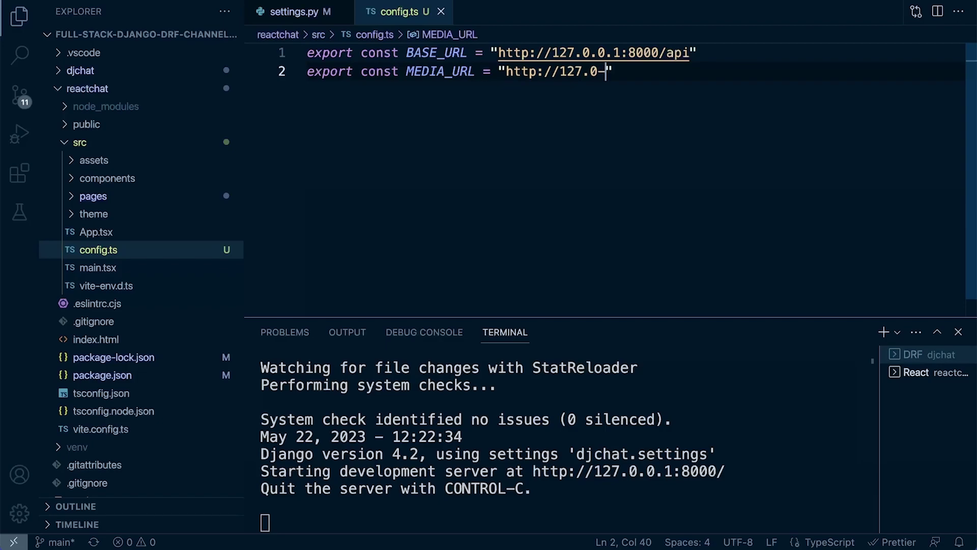
text(-)
key(BackSpace)
text(.0.1)
key(Delete)
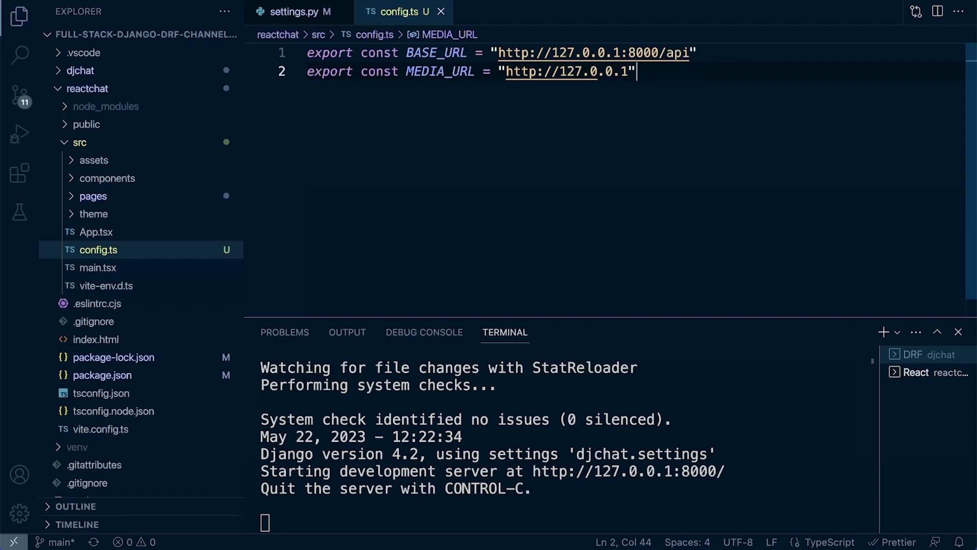
text(:)
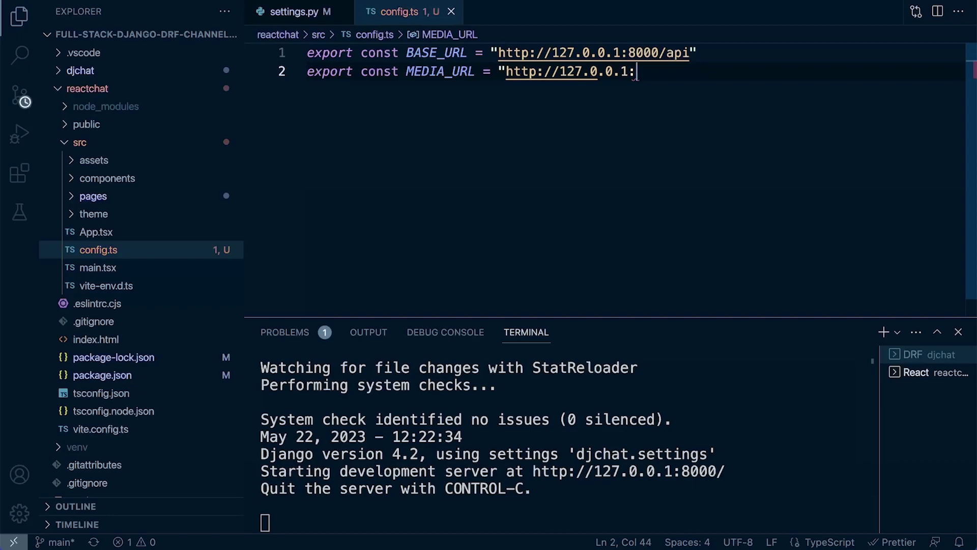
text(8000-)
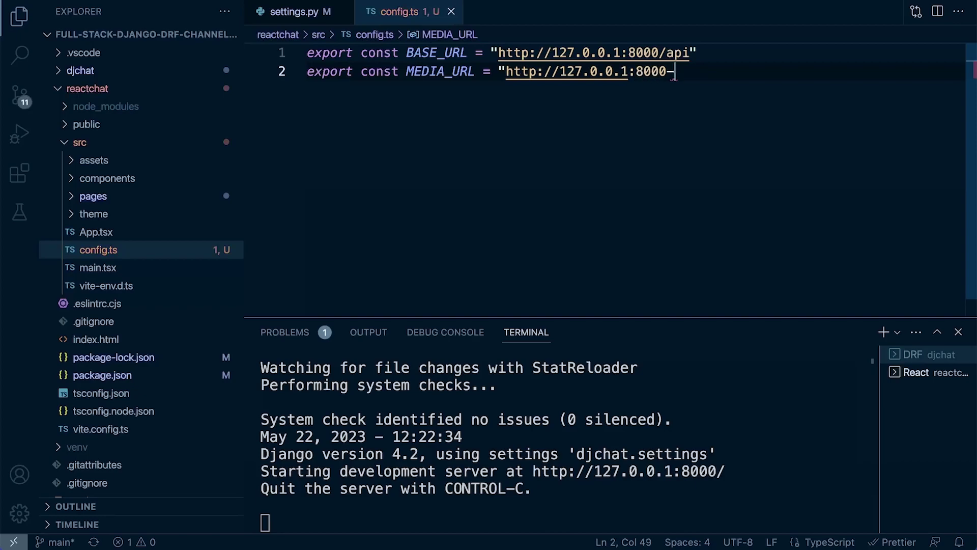
key(BackSpace)
text(")
key(ctrl+s)
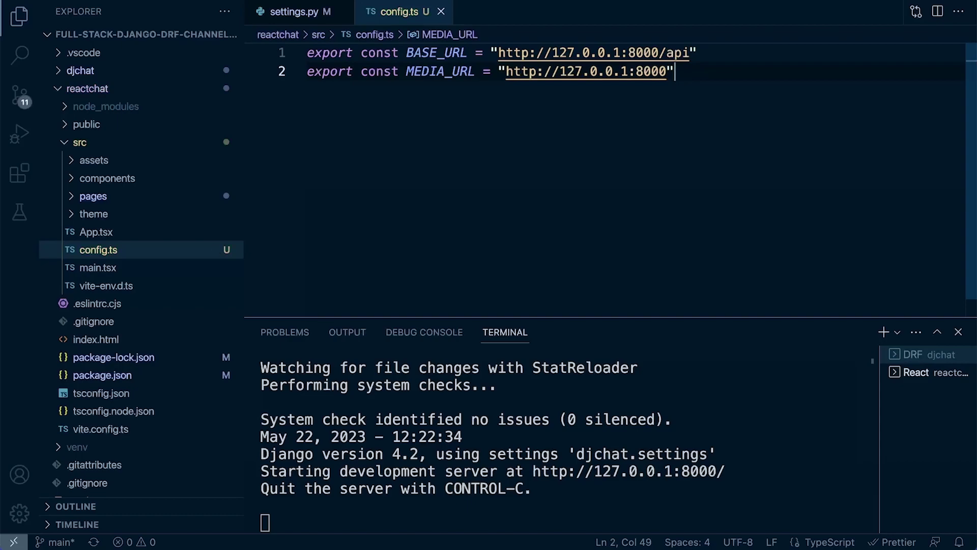
text(;)
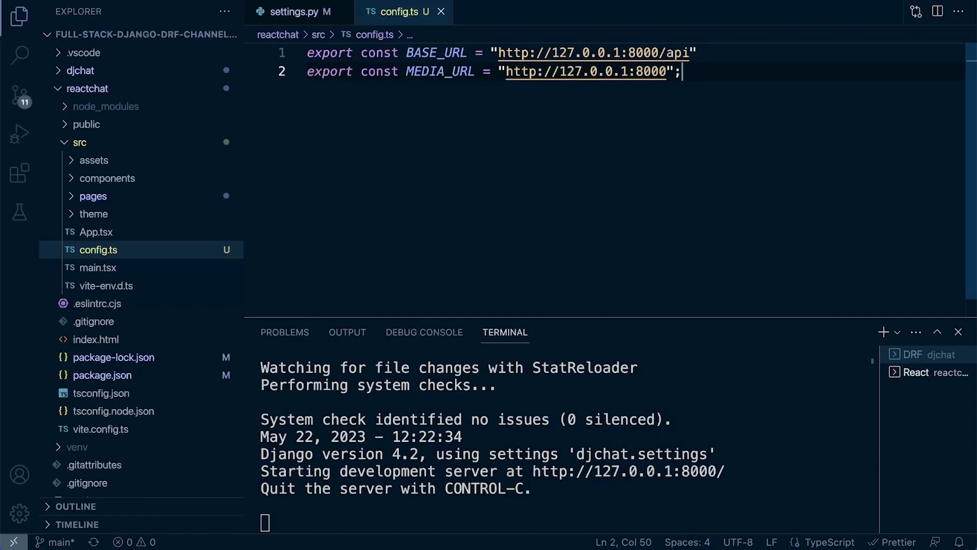
key(Up)
text(;)
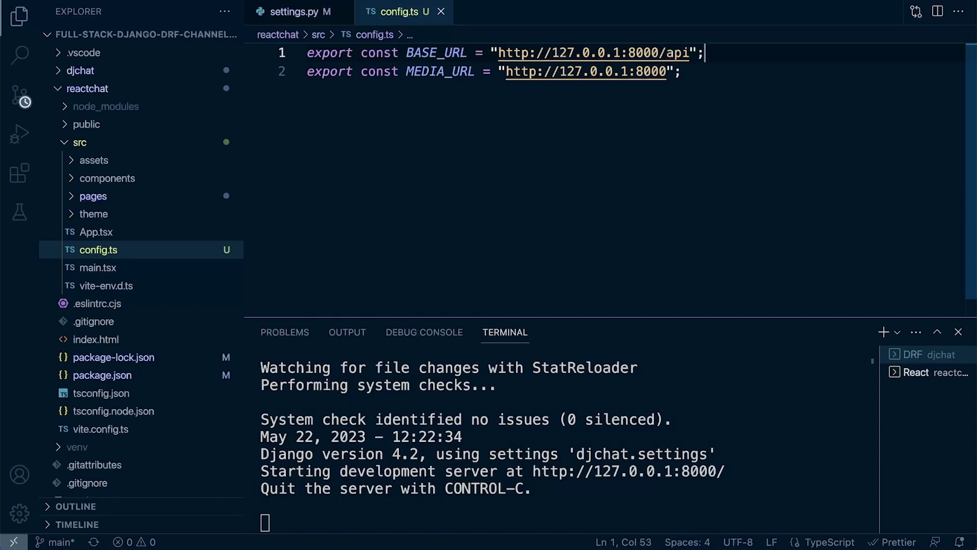